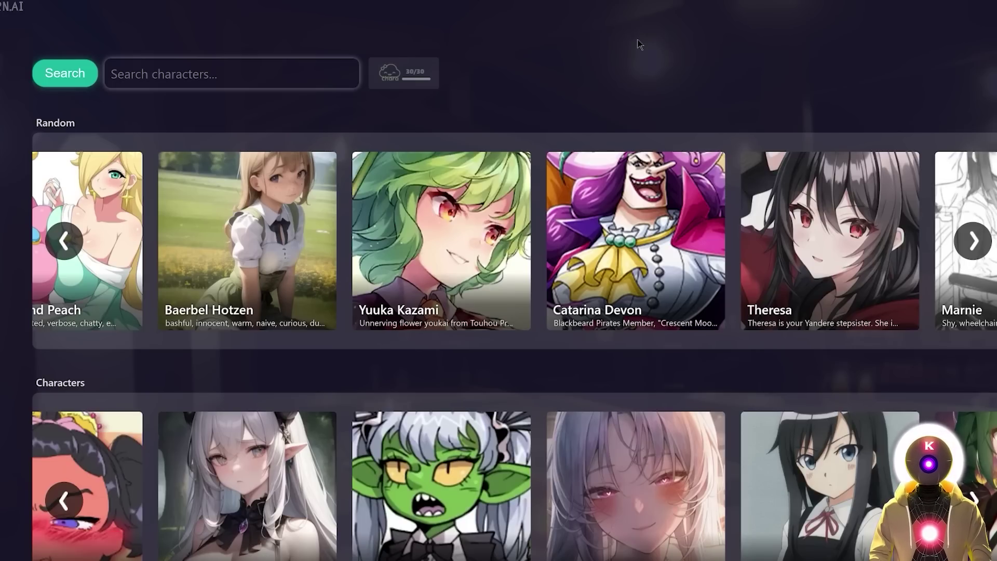
# Step: Scroll down the gallery to the Characters panel and open Aqua's chat
pyautogui.scroll(-10, 638, 44)
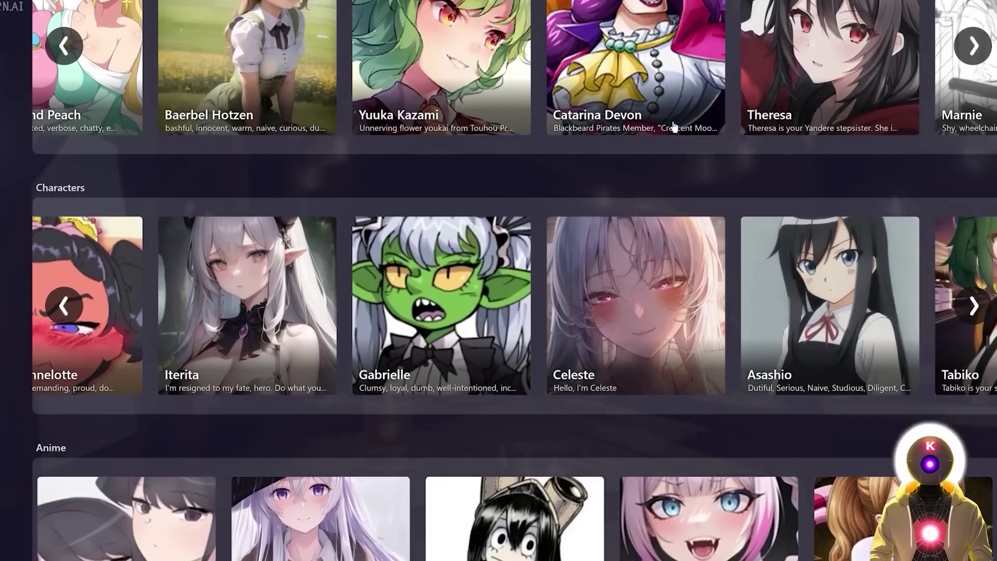
pyautogui.scroll(-4, 671, 169)
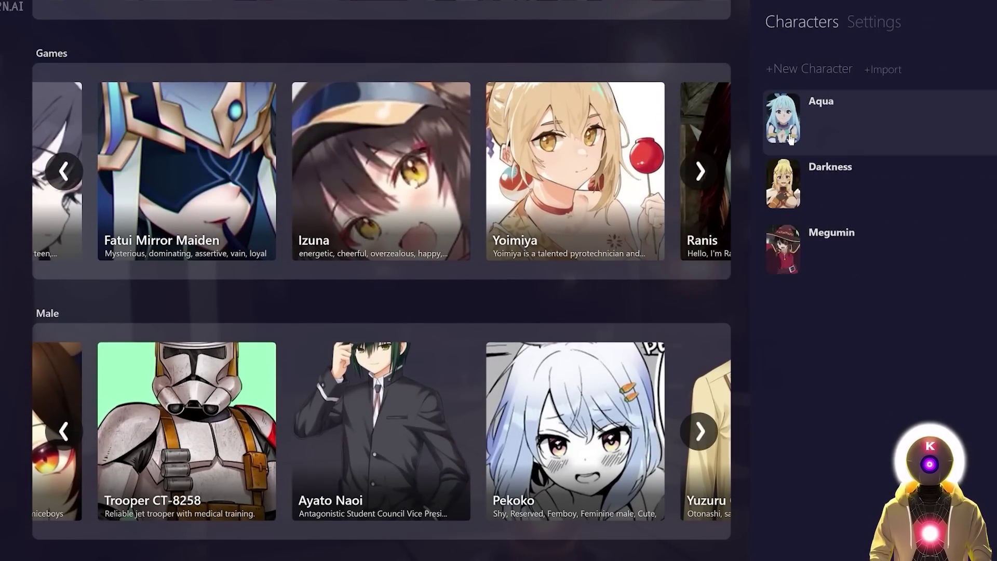
pyautogui.click(775, 114)
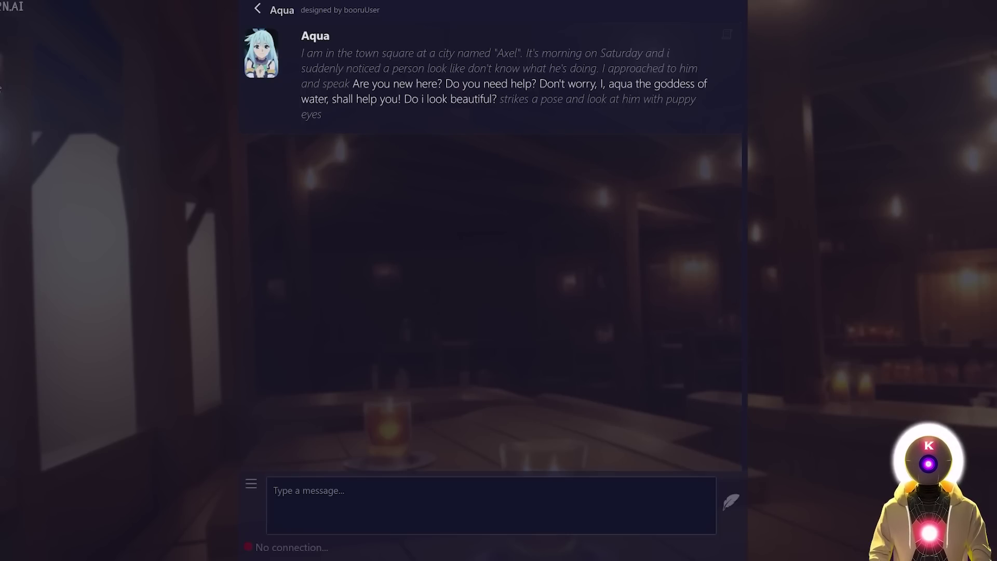
pyautogui.click(335, 491)
pyautogui.write('hey there')
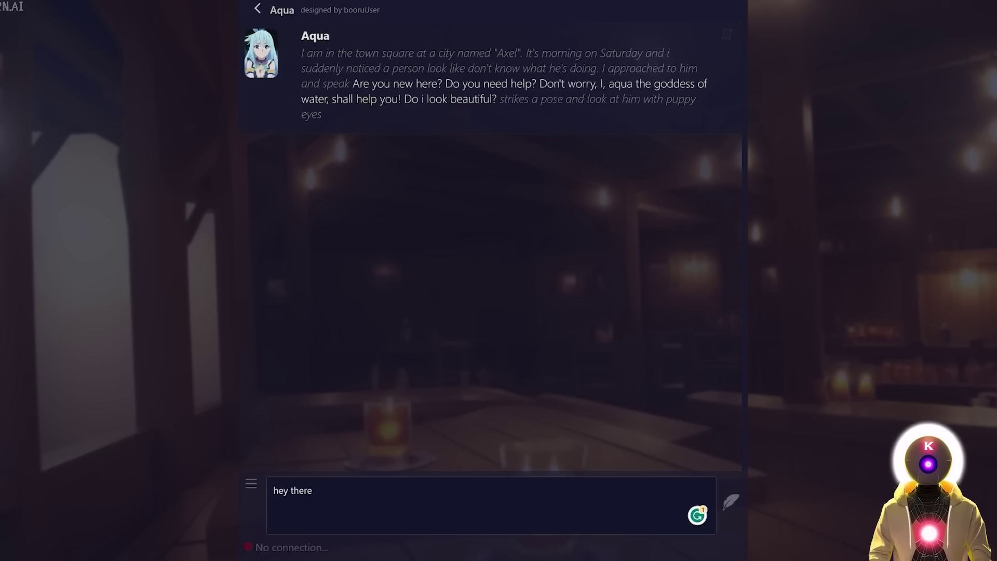
pyautogui.click(886, 24)
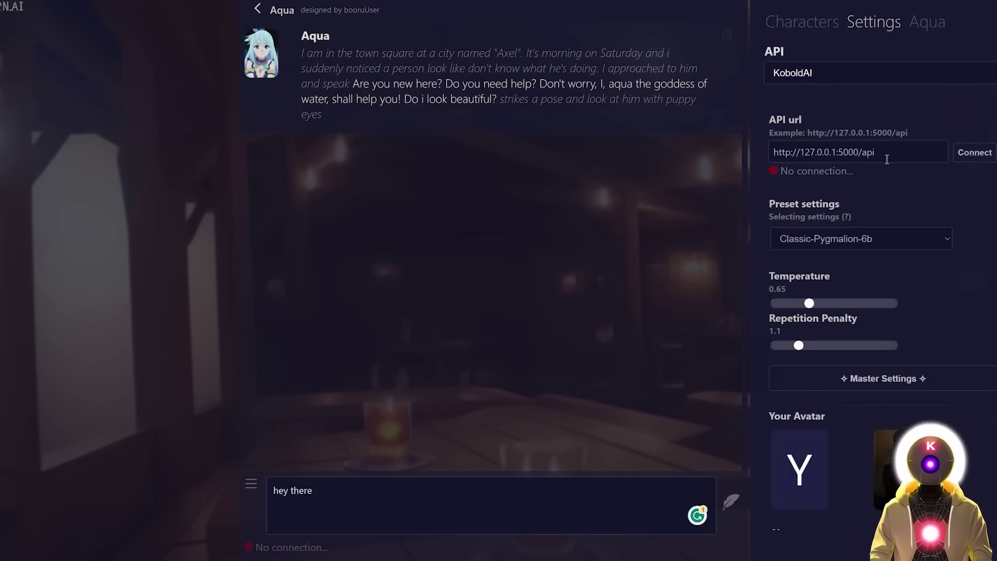
pyautogui.moveTo(867, 157); pyautogui.dragTo(769, 164)
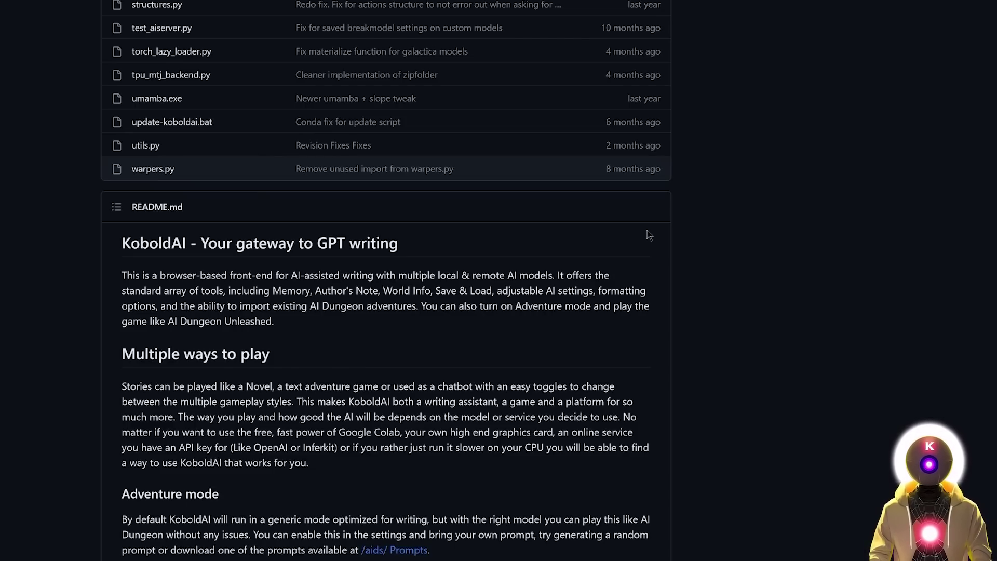
# Step: Scroll through the KoboldAI README's install section, then back up to the text-generation-webui file list
pyautogui.scroll(-10, 649, 236)
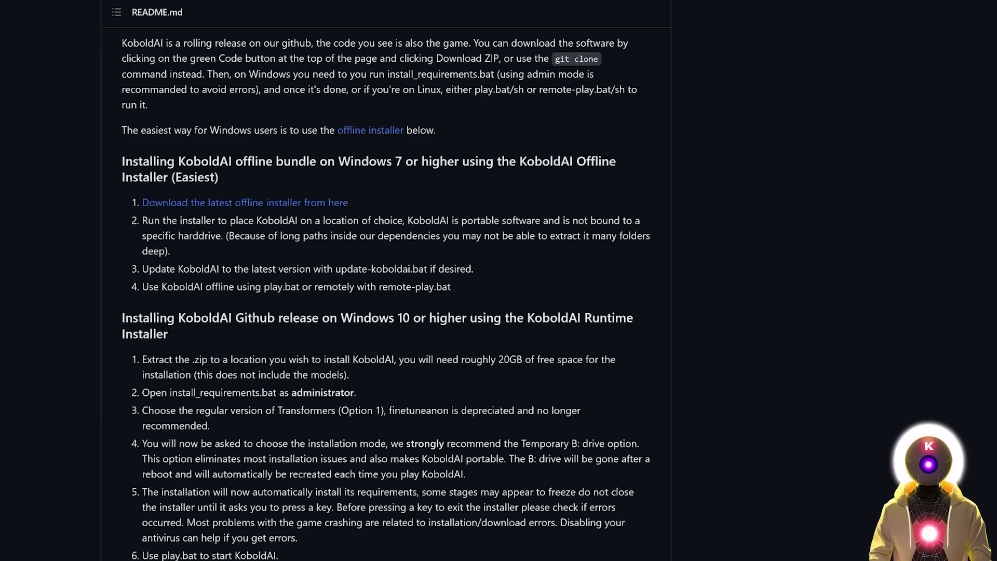
pyautogui.scroll(-2, 14, 254)
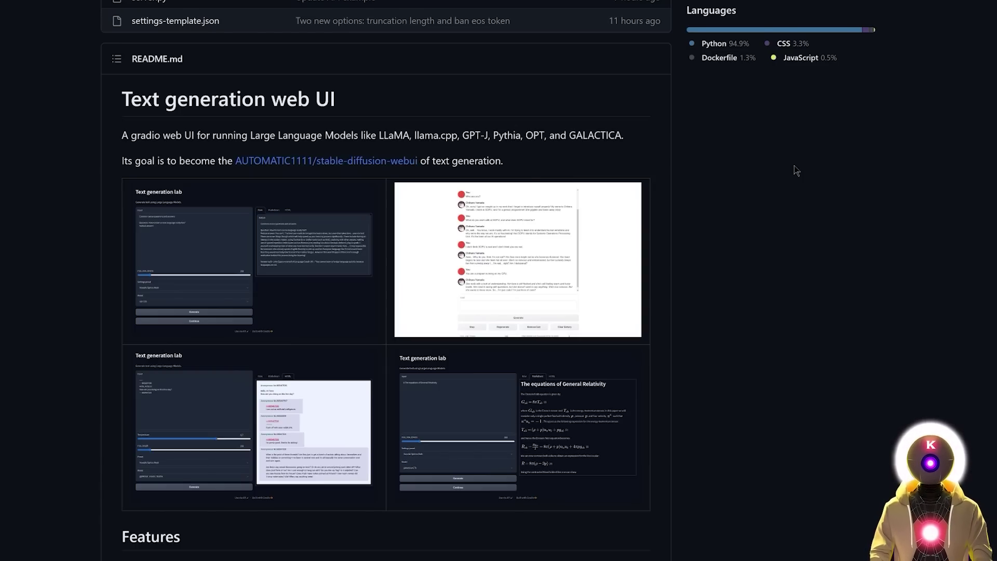
pyautogui.scroll(8, 794, 166)
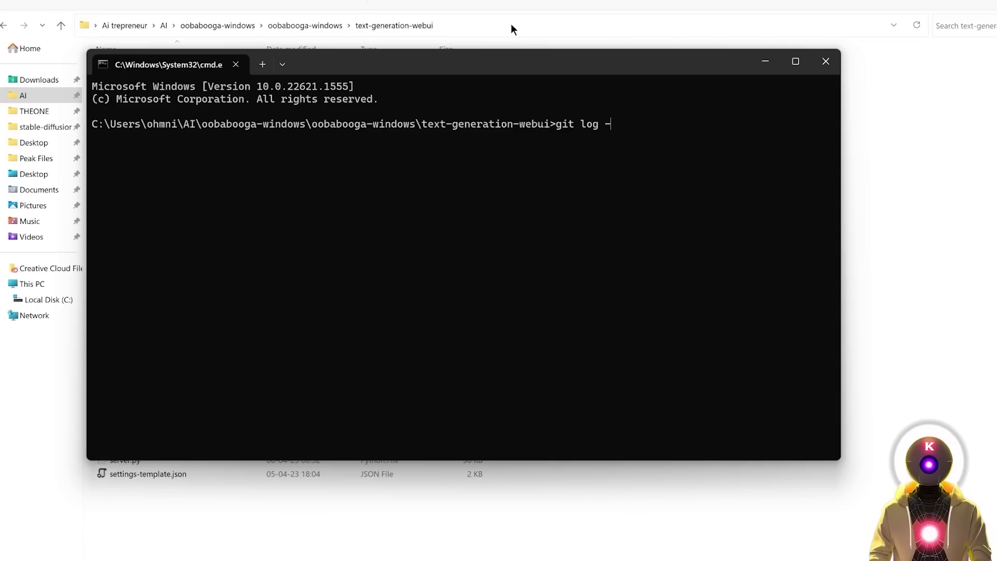
# Step: Run git log -1 and paste the latest commit's hash after git checkout
pyautogui.write('1')
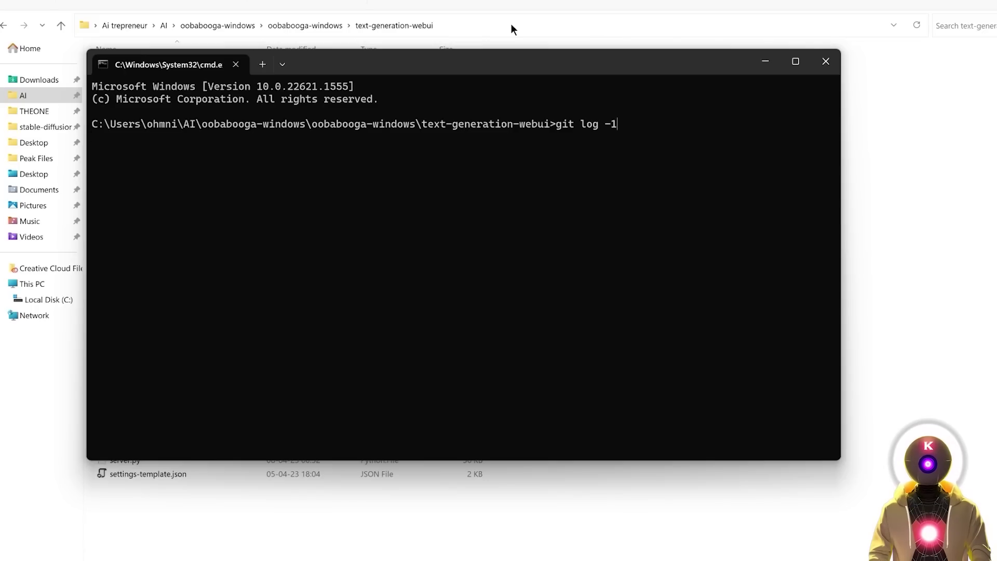
pyautogui.press('Return')
pyautogui.moveTo(379, 138); pyautogui.dragTo(139, 139)
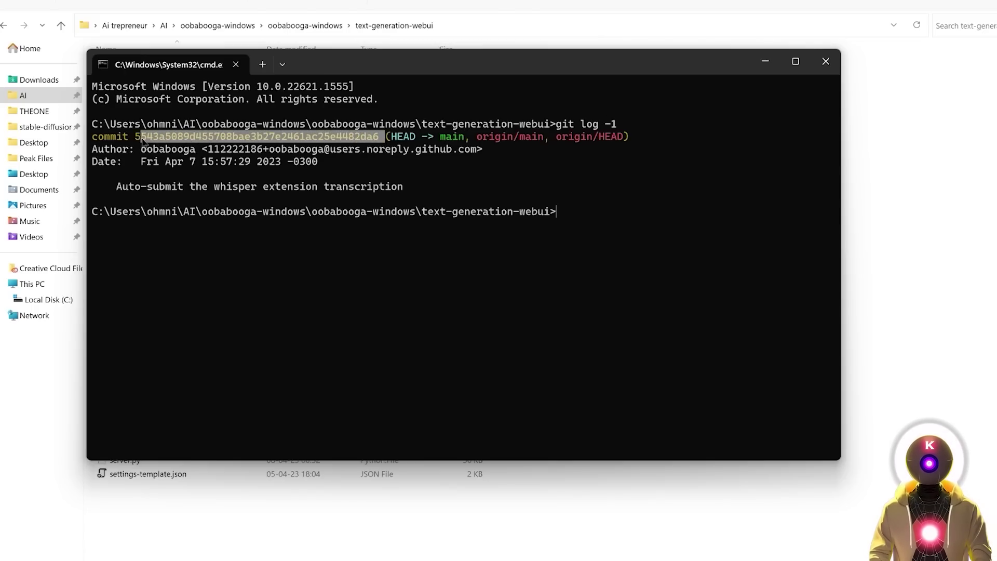
pyautogui.hotkey('ctrl', 'c')
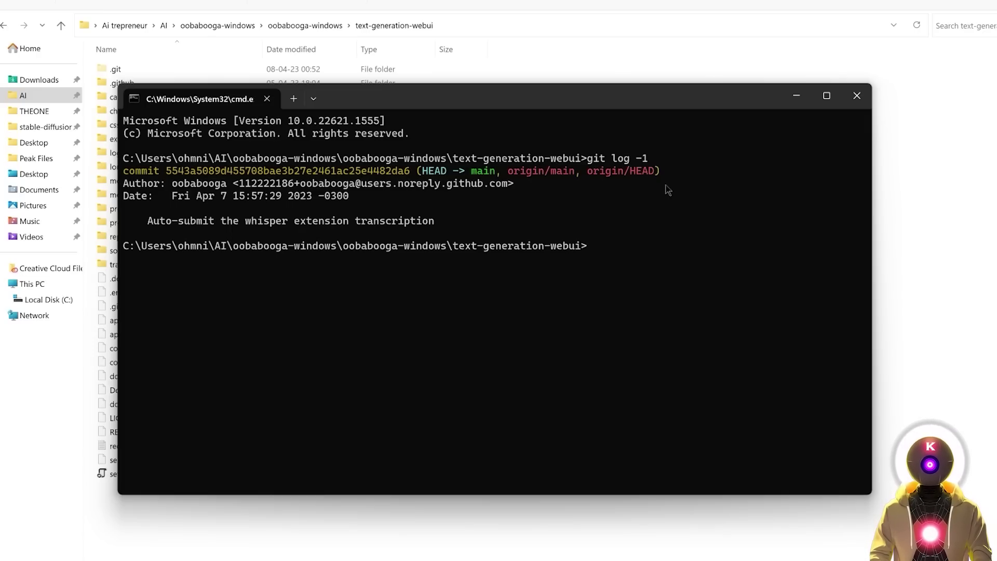
pyautogui.write('git checkout')
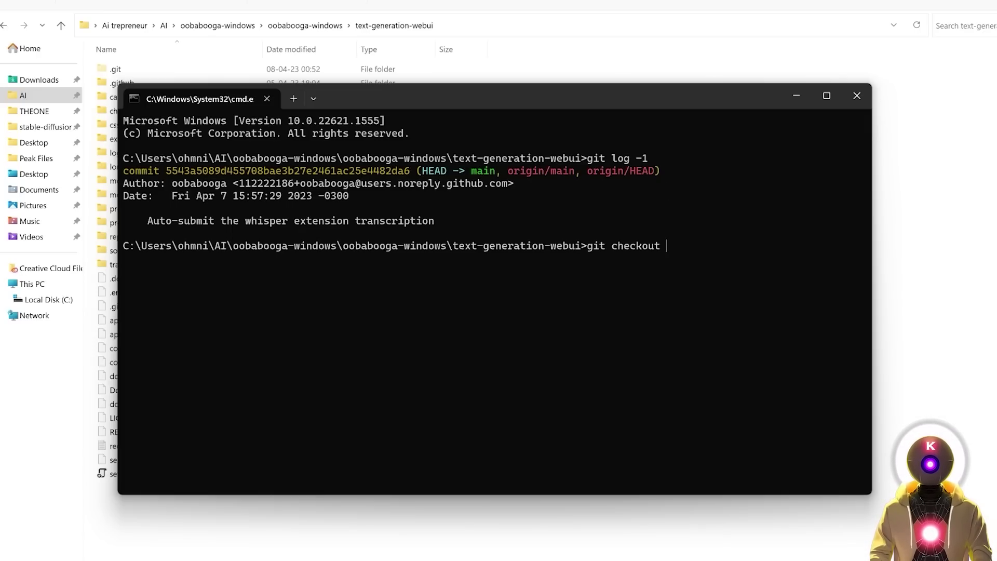
pyautogui.hotkey('ctrl', 'v')
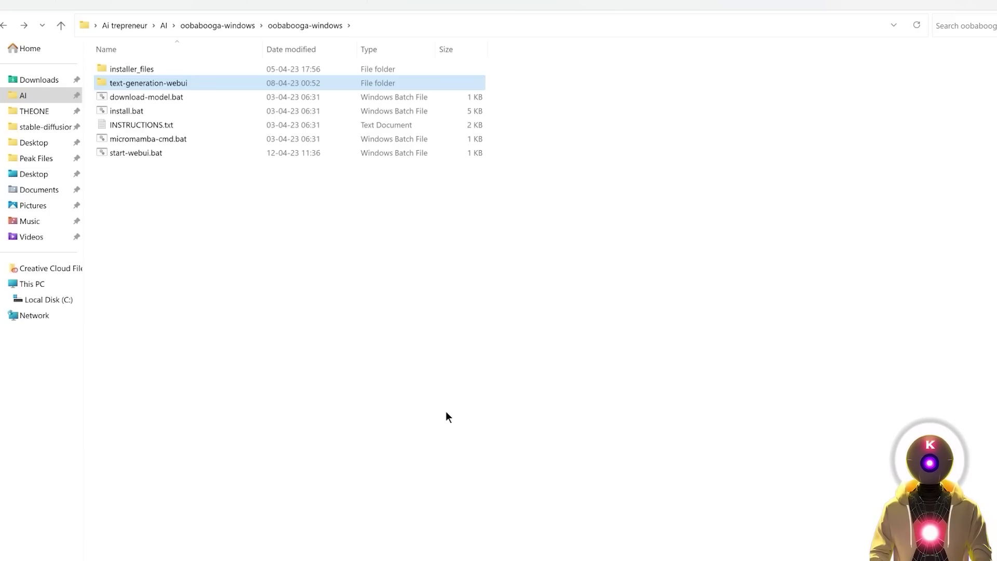
# Step: Run download-model.bat, choose L (None of the above), and fetch mayaeary/pygmalion-6b_dev-4bit-128g
pyautogui.click(446, 413)
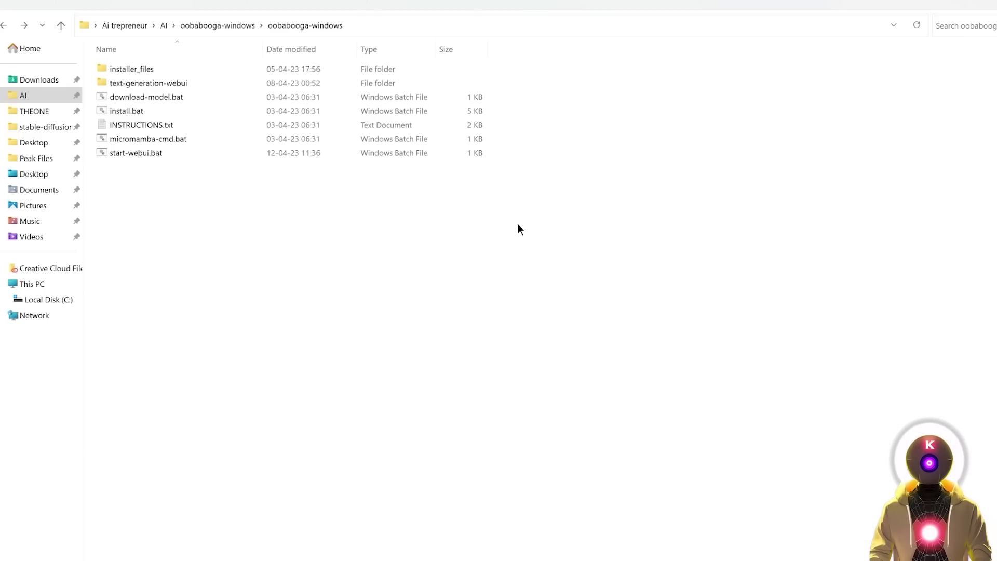
pyautogui.doubleClick(129, 98)
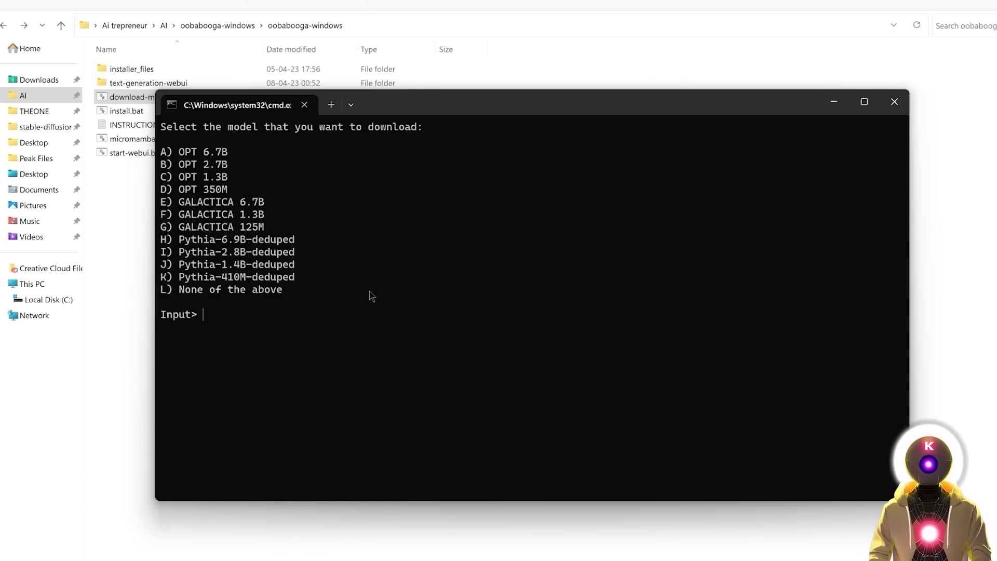
pyautogui.write('l')
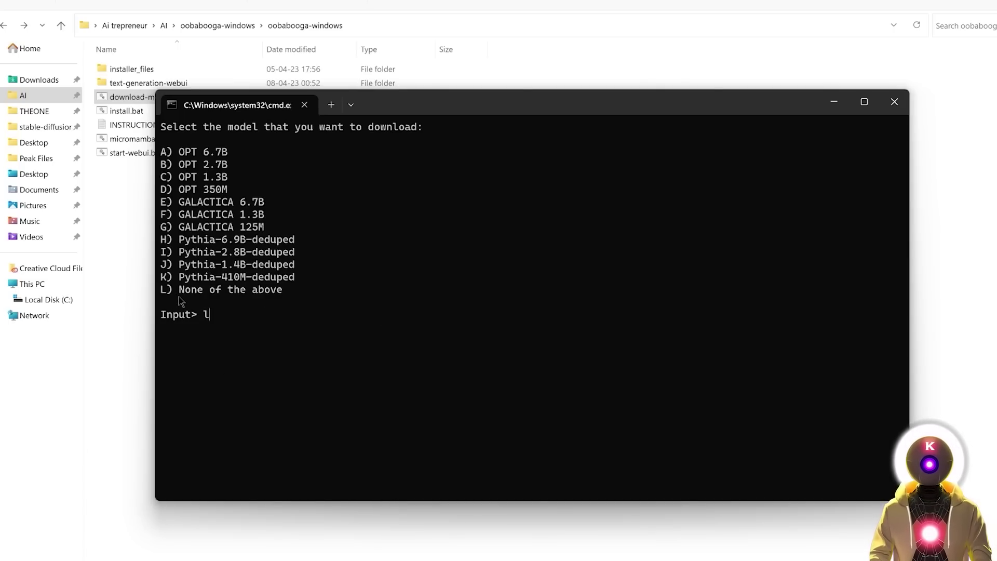
pyautogui.press('Return')
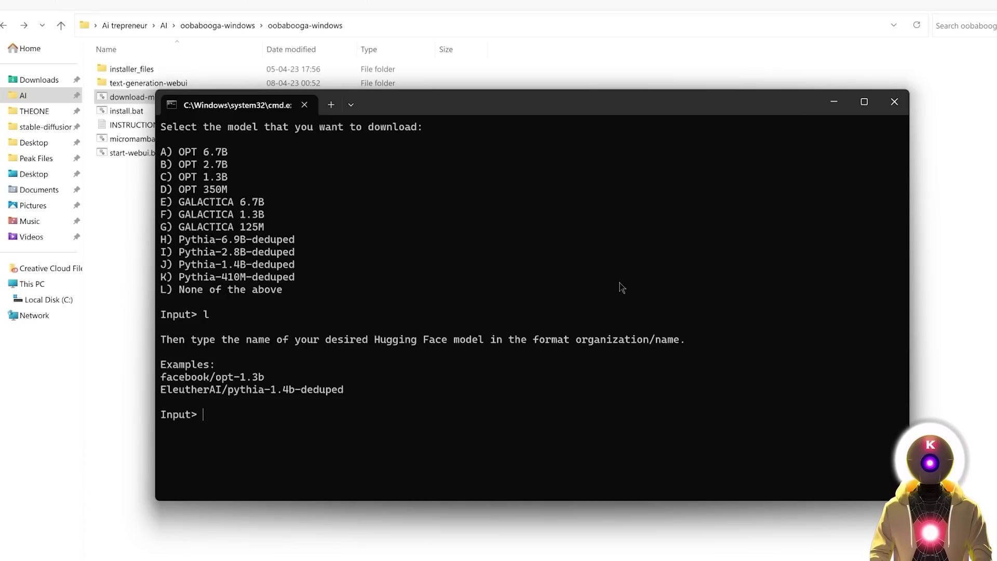
pyautogui.hotkey('ctrl', 'v')
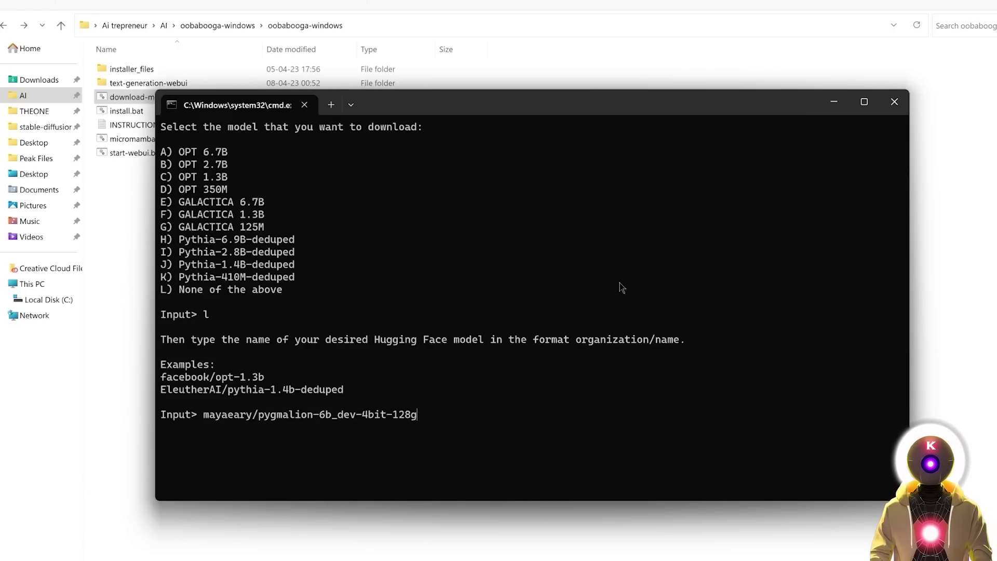
pyautogui.press('Return')
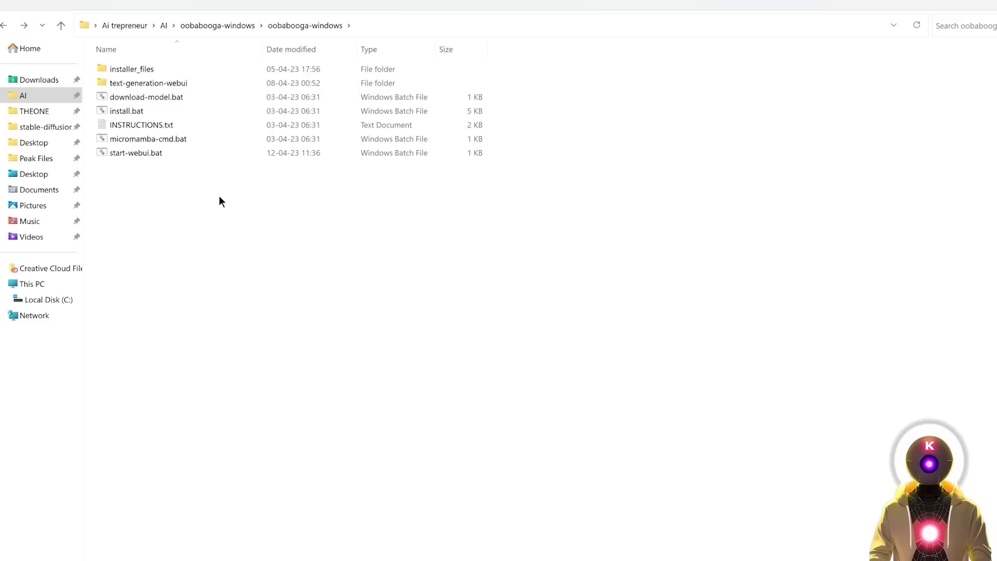
# Step: Browse to text-generation-webui/models/mayaeary_pygmalion-6b_dev-4bit-128g to check the downloaded model files
pyautogui.doubleClick(163, 83)
pyautogui.doubleClick(135, 179)
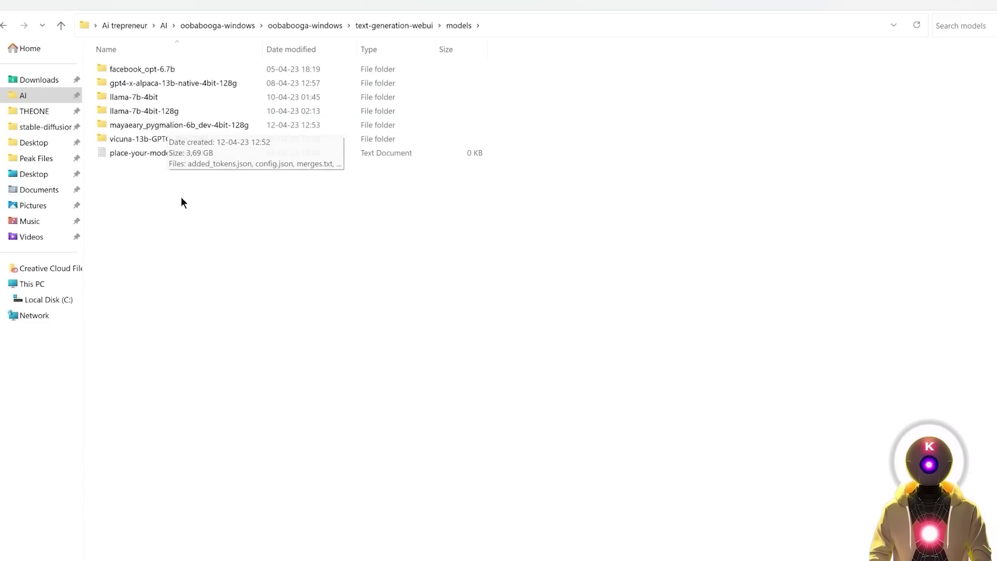
pyautogui.doubleClick(156, 127)
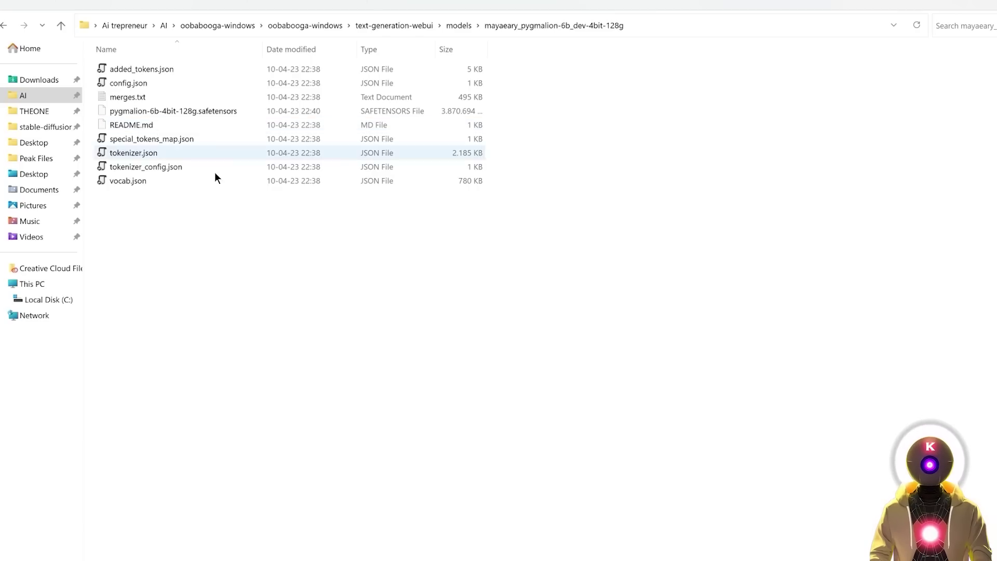
pyautogui.moveTo(244, 208); pyautogui.dragTo(111, 41)
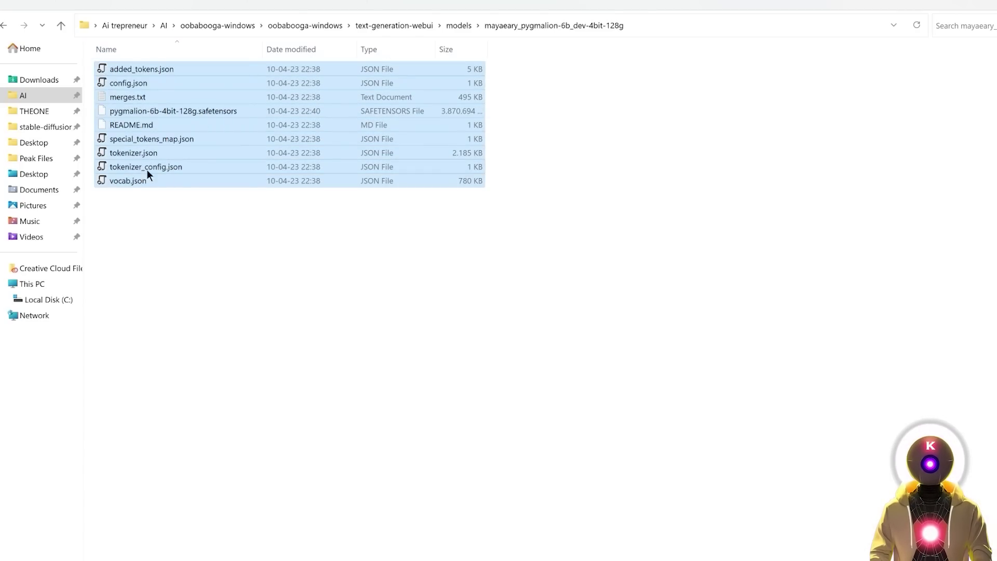
pyautogui.click(179, 127)
# Step: Return to the oobabooga-windows folder and select start-webui.bat
pyautogui.moveTo(189, 109)
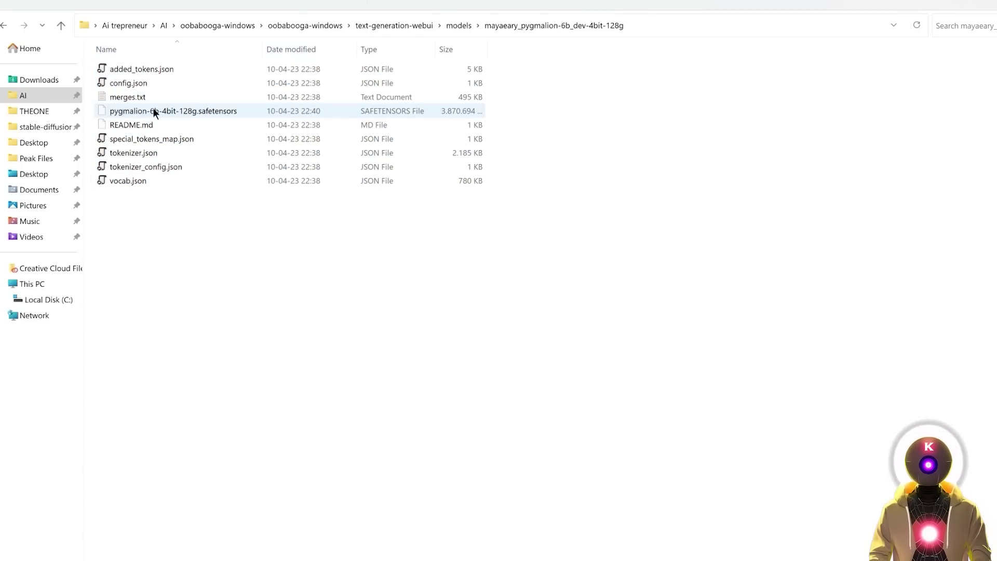
pyautogui.hotkey('alt', 'Left')
pyautogui.click(127, 152)
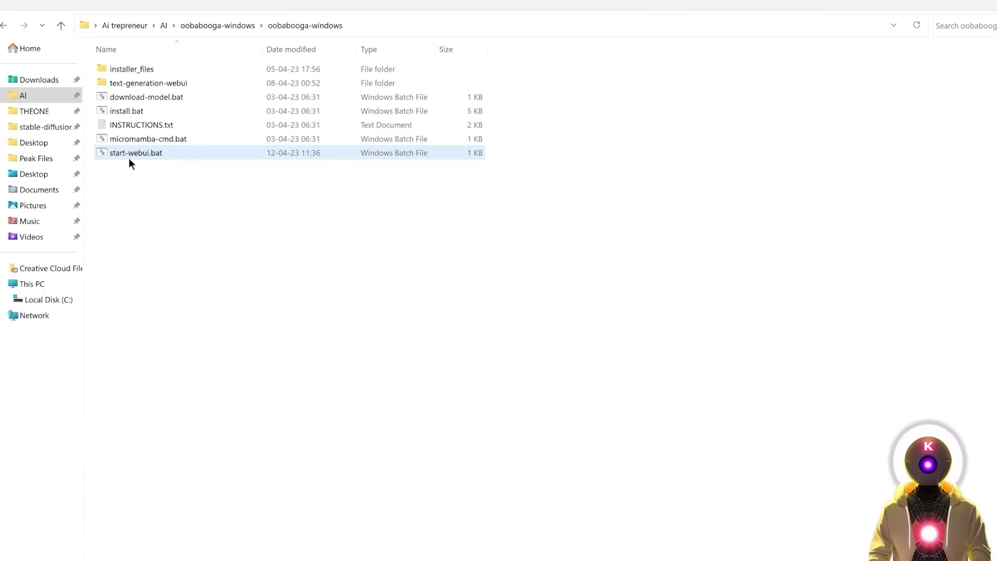
# Step: Review start-webui.bat in Notepad++, then run it from File Explorer
pyautogui.rightClick(126, 152)
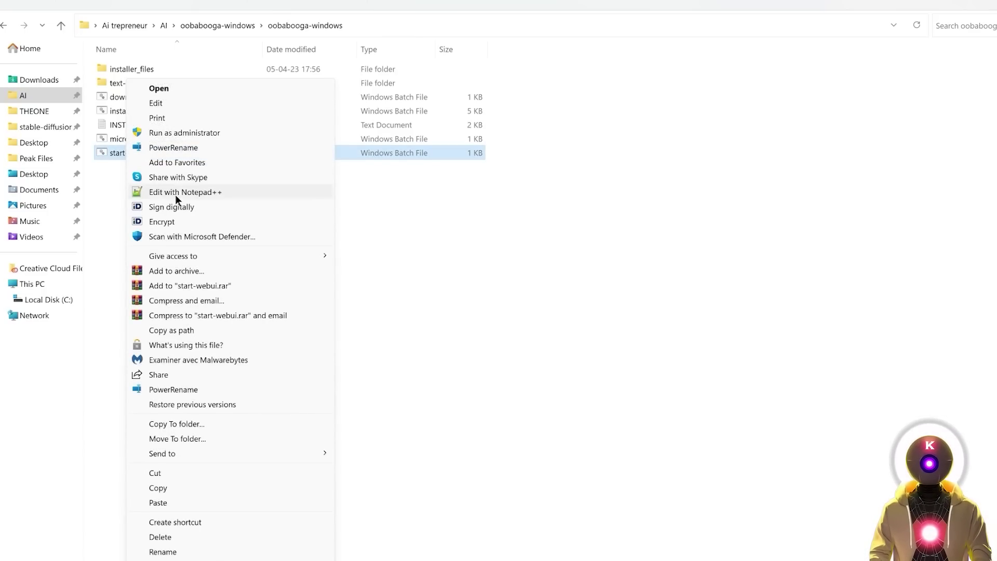
pyautogui.click(187, 197)
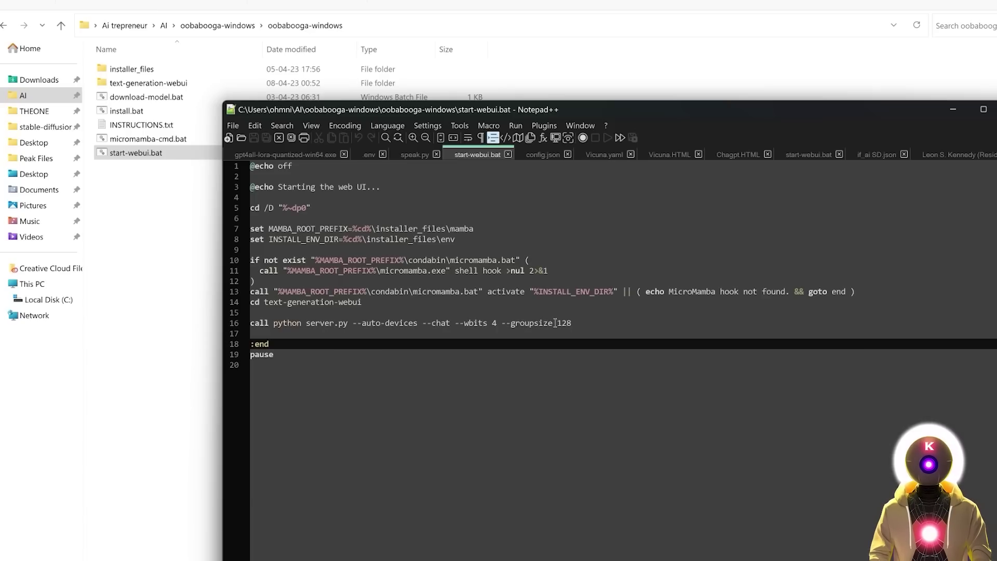
pyautogui.click(142, 174)
pyautogui.click(119, 155)
pyautogui.doubleClick(117, 153)
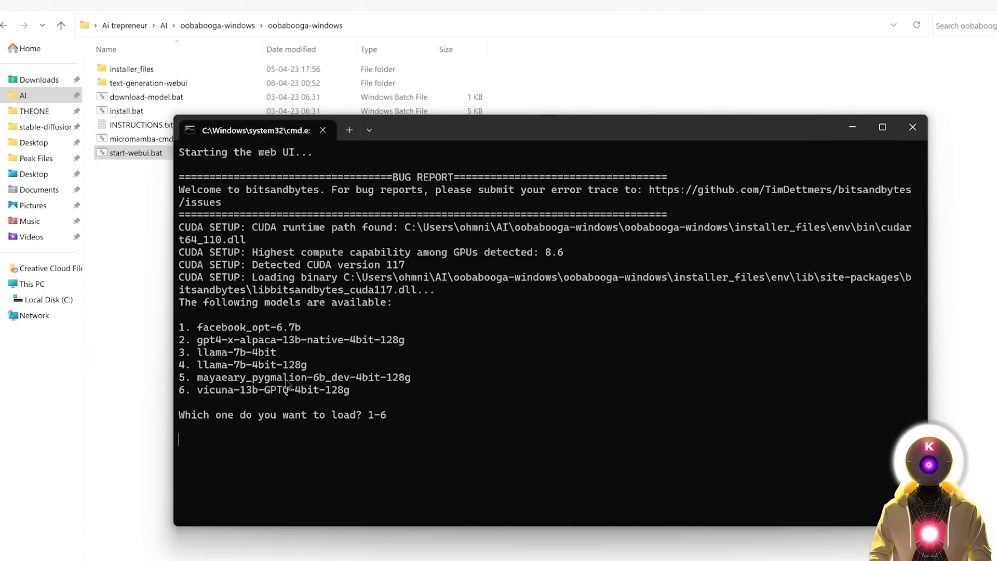
pyautogui.write('5')
pyautogui.press('Return')
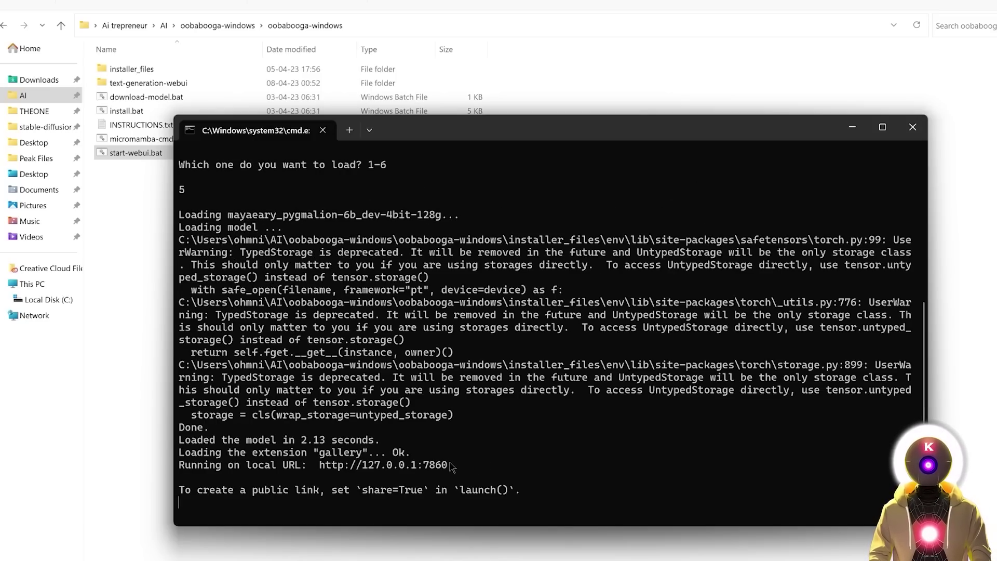
pyautogui.keyDown('ctrl'); pyautogui.click(397, 467); pyautogui.keyUp('ctrl')
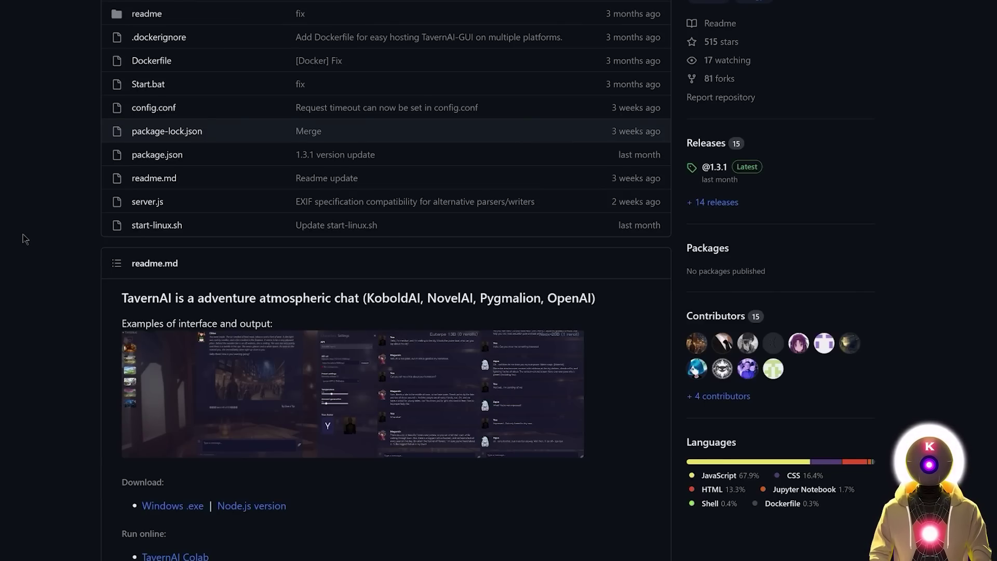
# Step: Download TavernAI's Windows .exe build from the readme's Download section
pyautogui.scroll(-5, 25, 239)
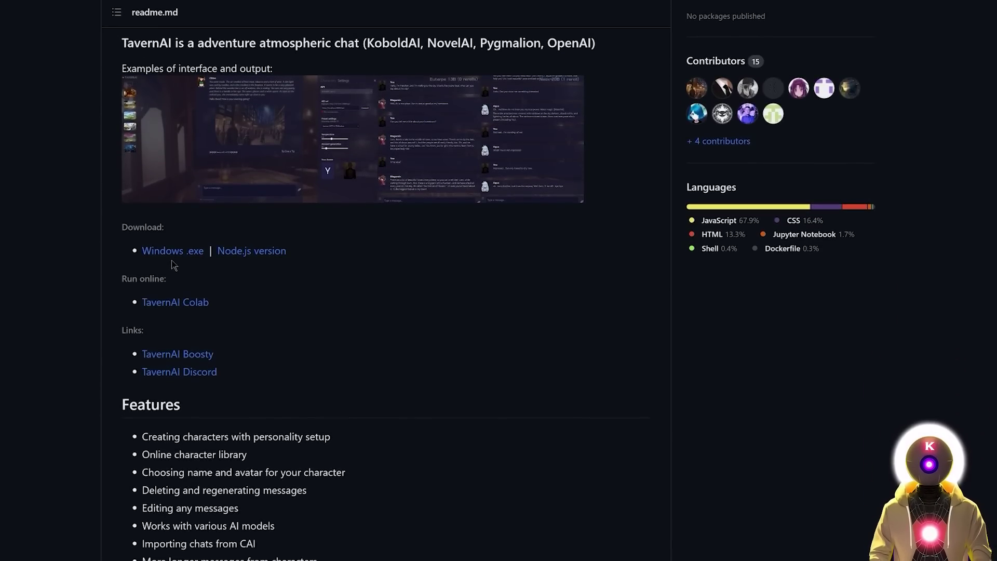
pyautogui.click(174, 253)
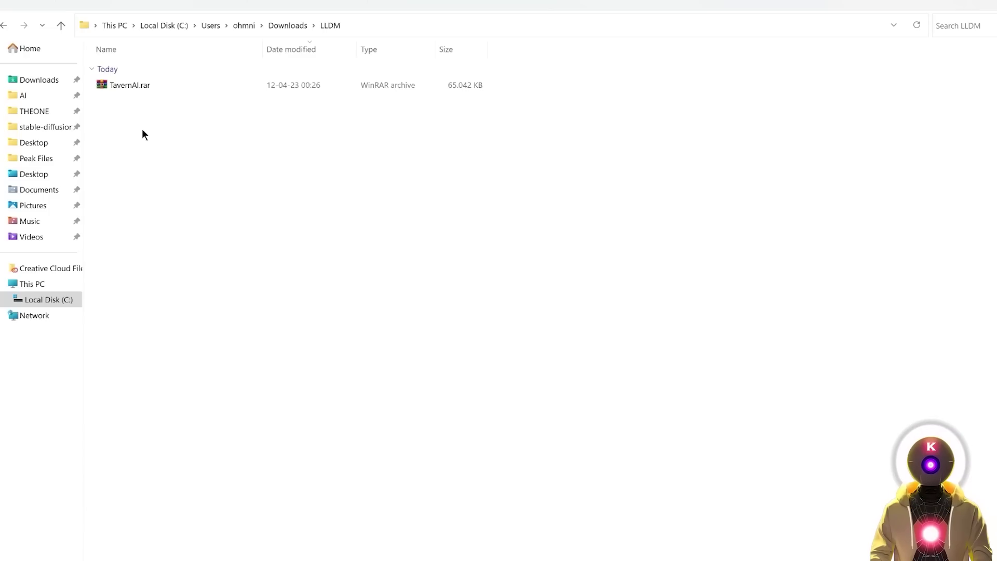
# Step: Extract TavernAI.rar to 'TavernAI\' and run TavernAI.exe inside that folder
pyautogui.rightClick(123, 88)
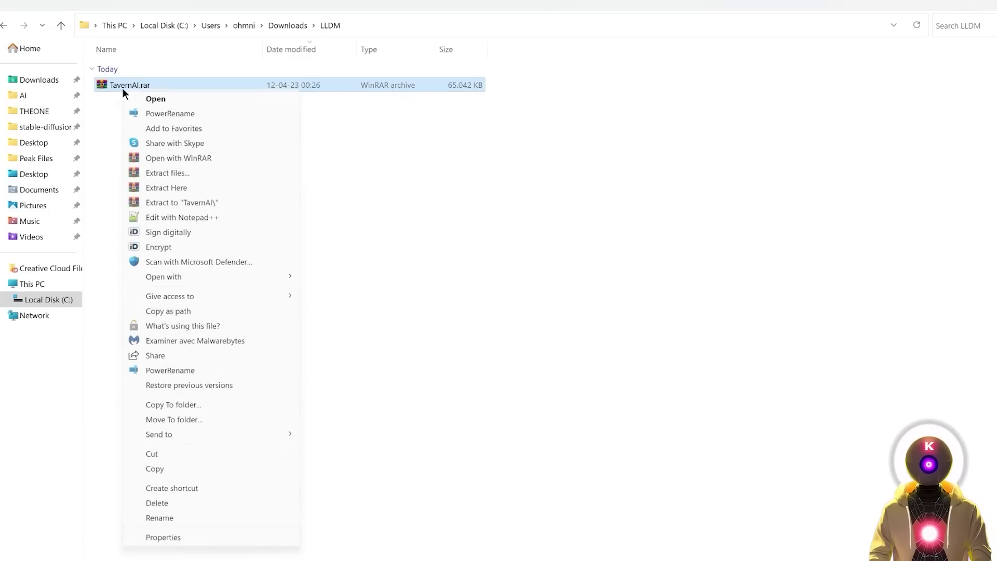
pyautogui.click(181, 205)
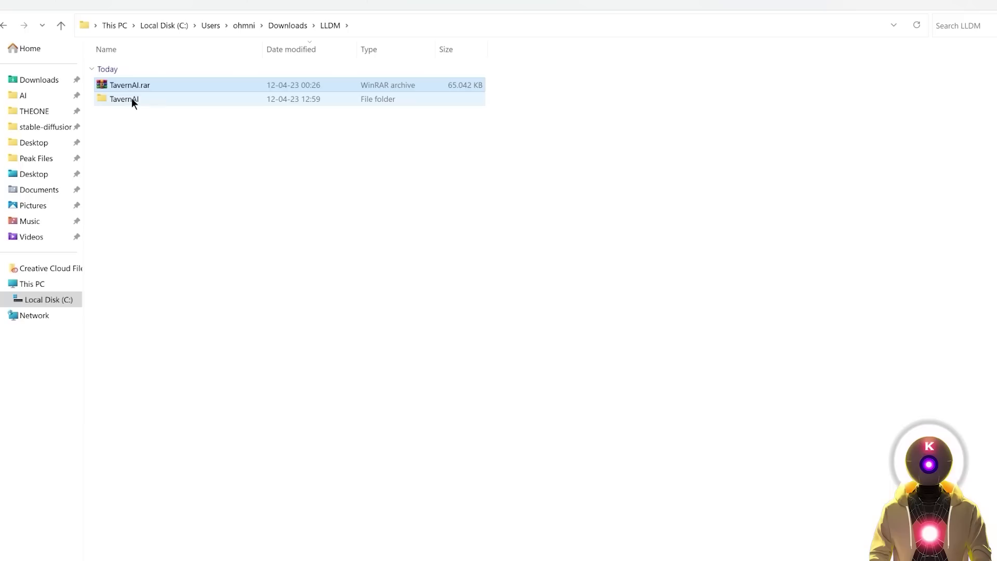
pyautogui.click(132, 97)
pyautogui.doubleClick(132, 98)
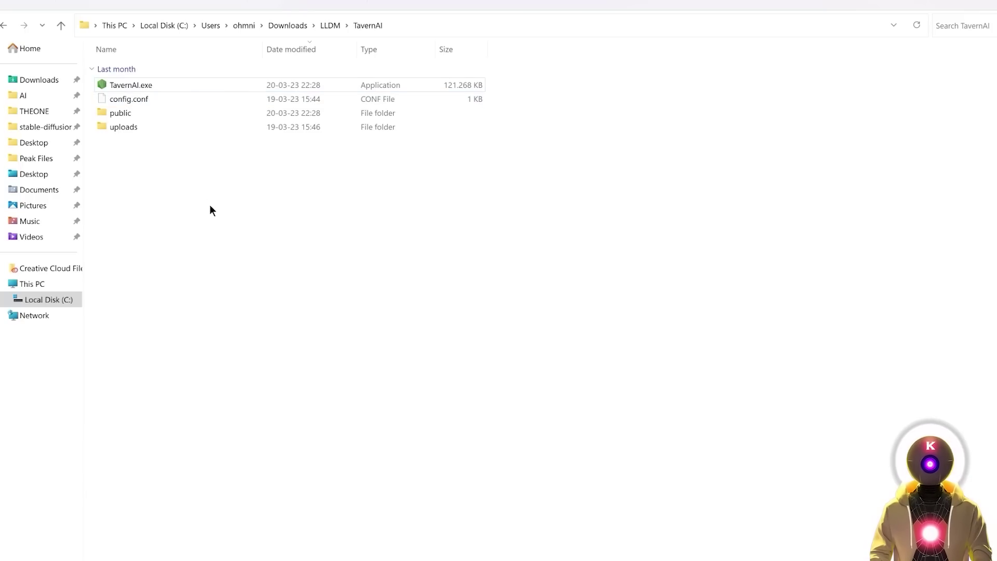
pyautogui.doubleClick(123, 86)
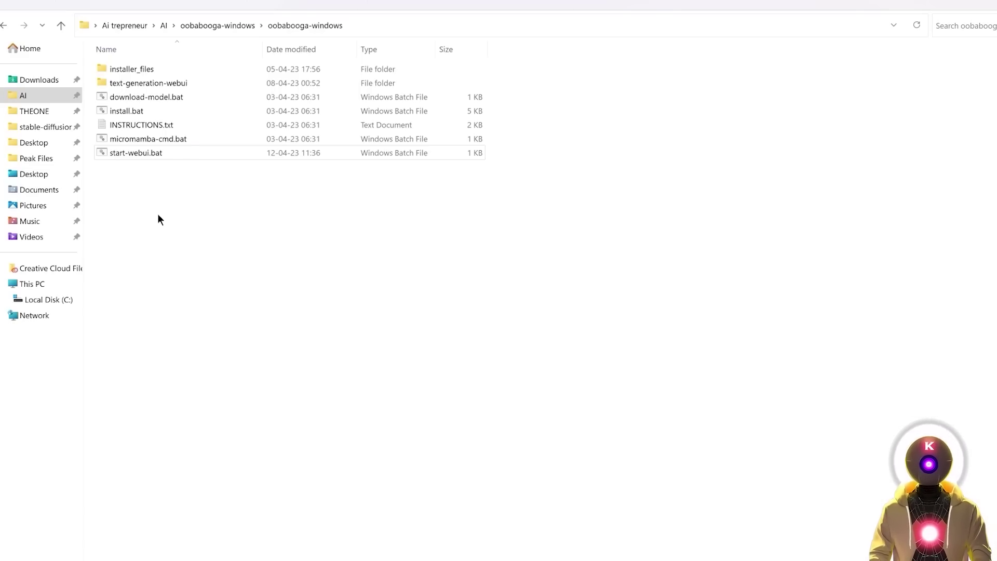
# Step: Replace --chat with --extensions api on line 16 of start-webui.bat in Notepad++ and save
pyautogui.rightClick(128, 152)
pyautogui.click(191, 192)
pyautogui.moveTo(450, 323); pyautogui.dragTo(421, 323)
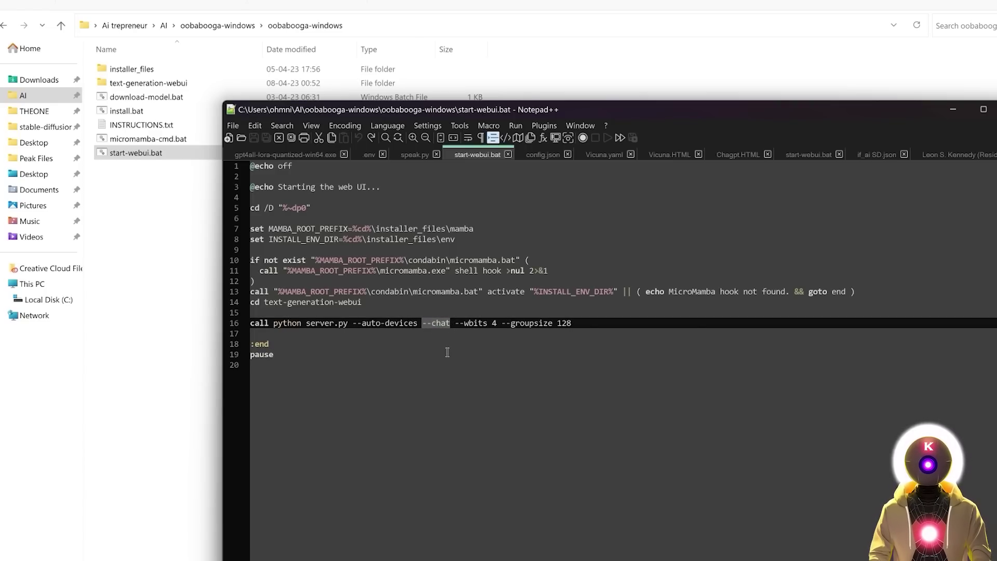
pyautogui.write('--extensions api')
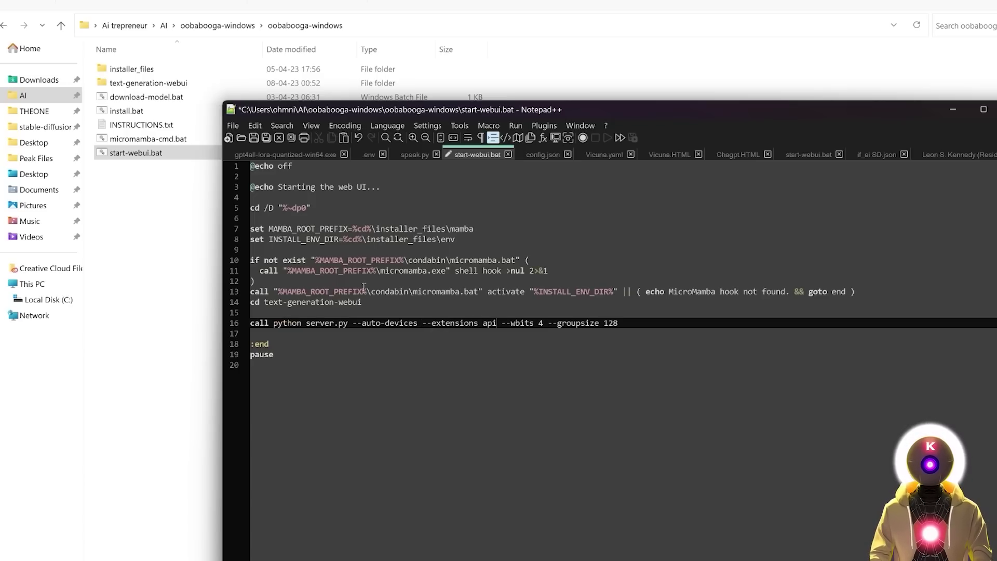
pyautogui.click(254, 137)
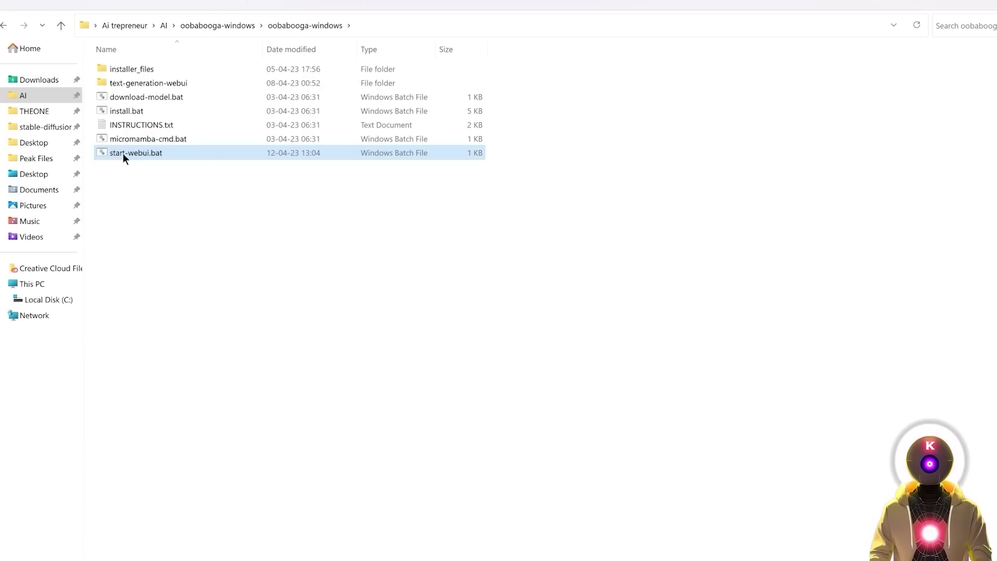
pyautogui.doubleClick(123, 154)
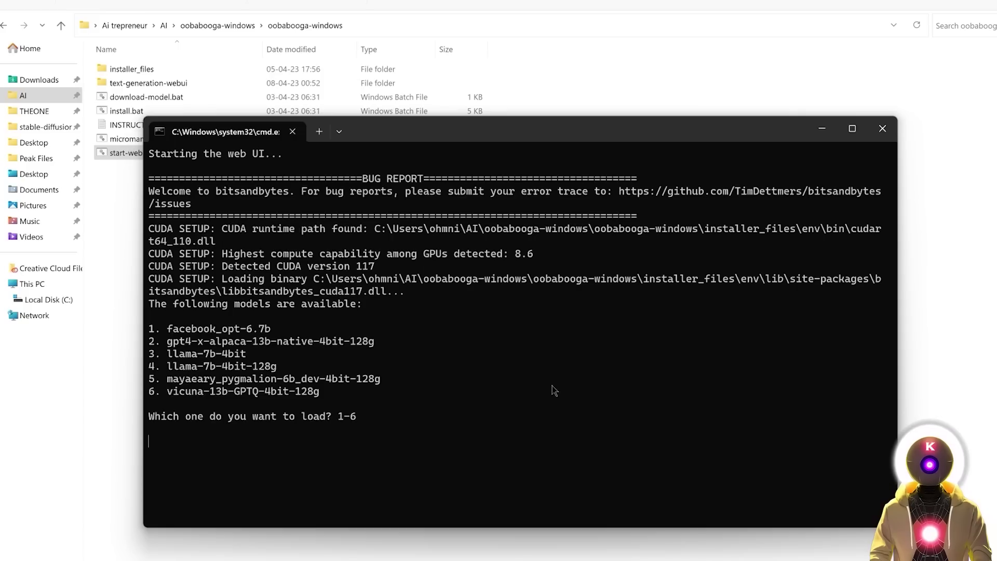
pyautogui.write('5')
pyautogui.press('Return')
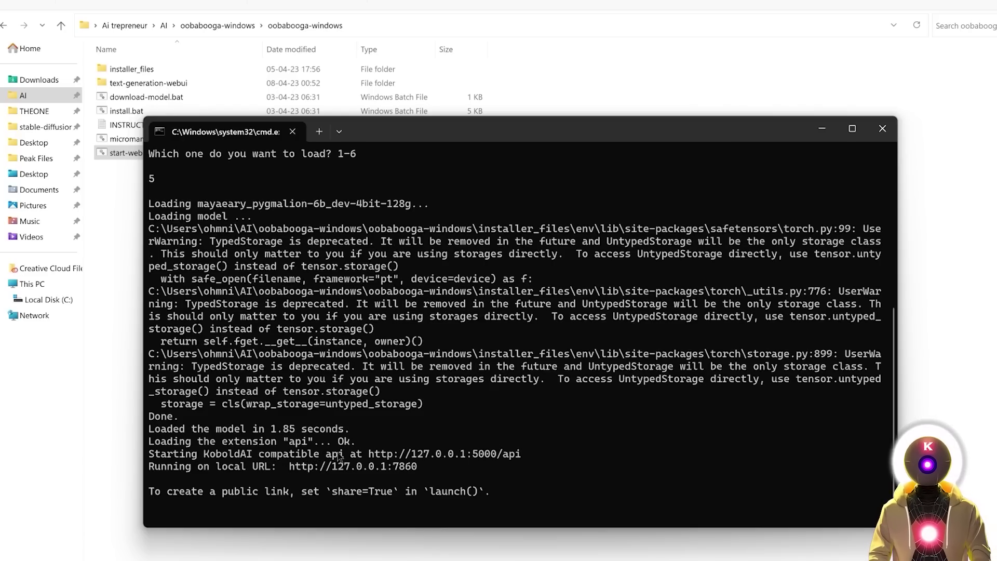
pyautogui.doubleClick(373, 455)
pyautogui.hotkey('ctrl', 'c')
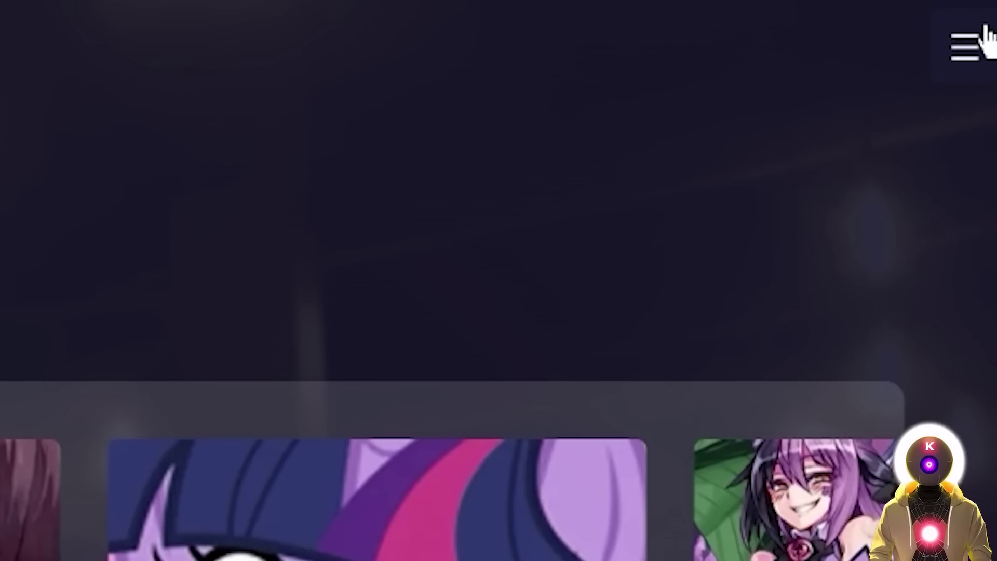
pyautogui.click(993, 24)
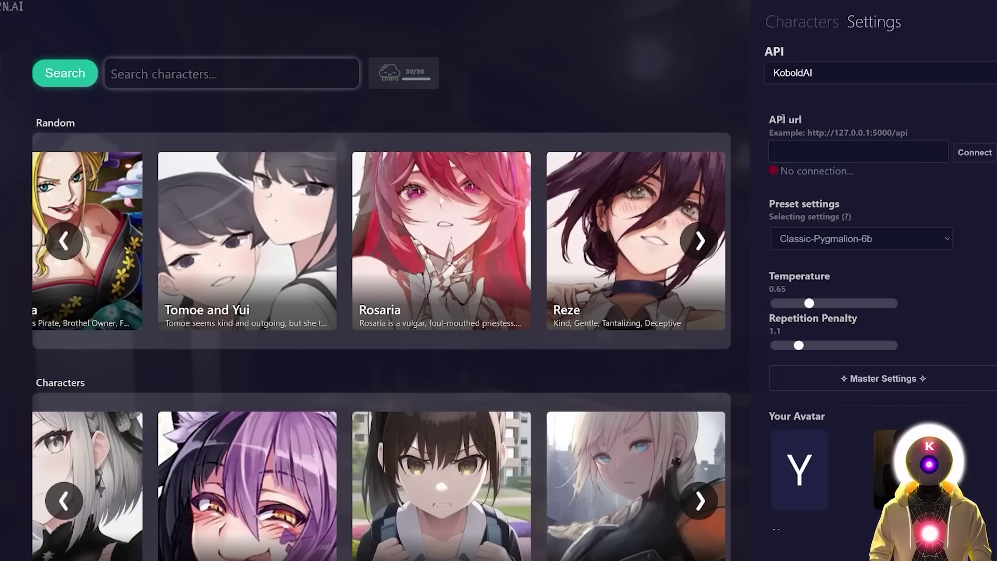
pyautogui.click(795, 123)
pyautogui.hotkey('ctrl', 'v')
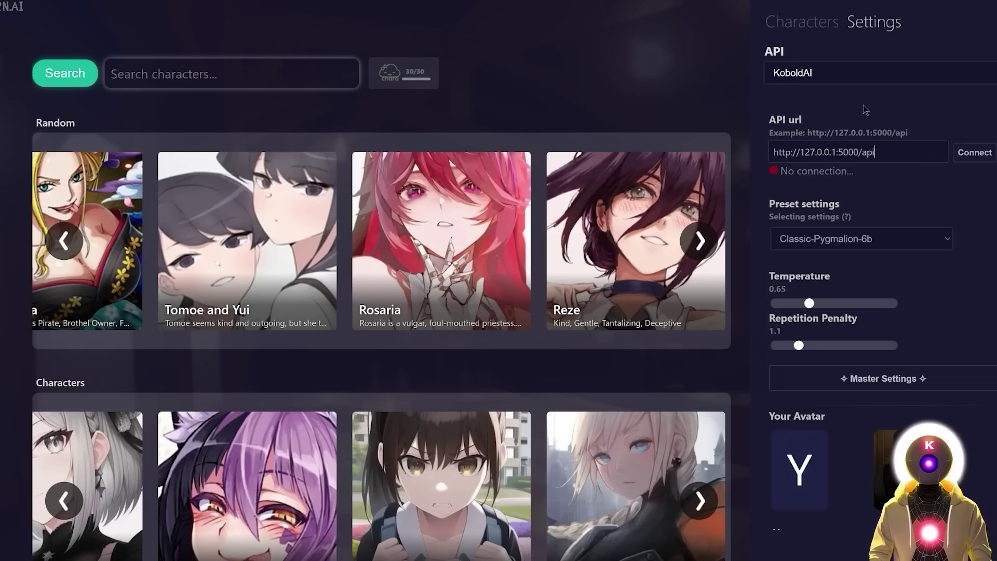
pyautogui.click(976, 152)
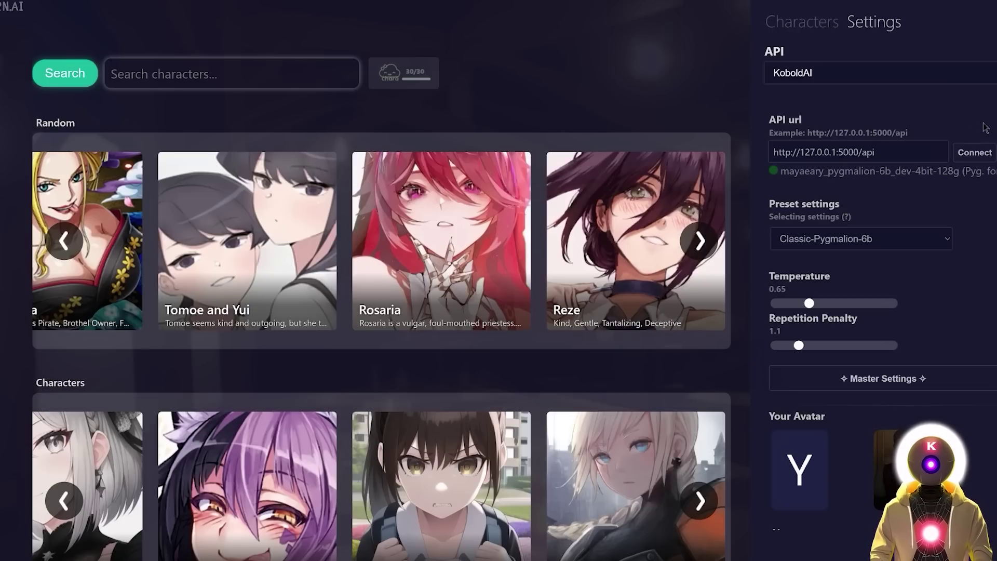
pyautogui.hotkey('alt', 'Tab')
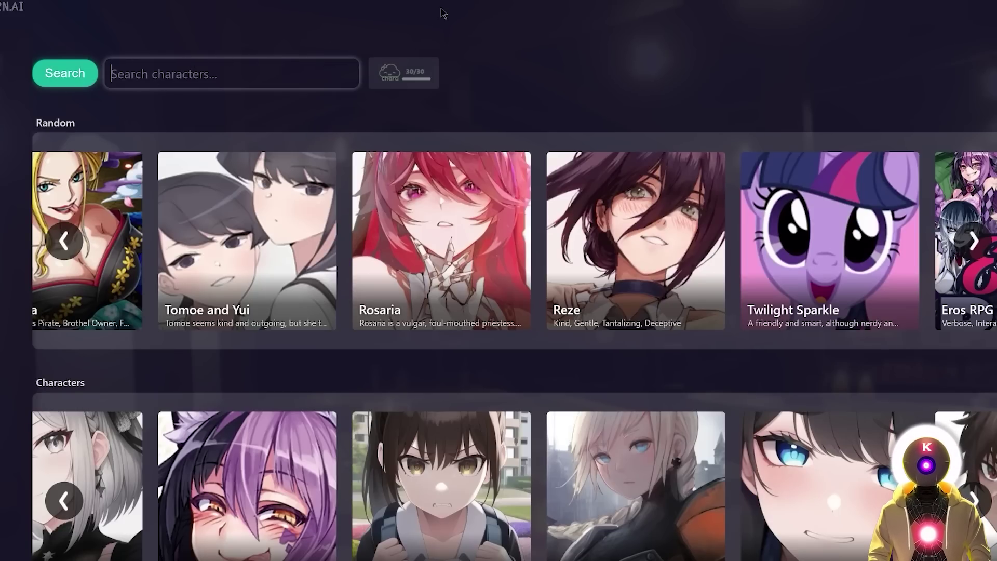
# Step: Search the character list for "nami" and open a chat with Nami
pyautogui.write('nami')
pyautogui.click(85, 79)
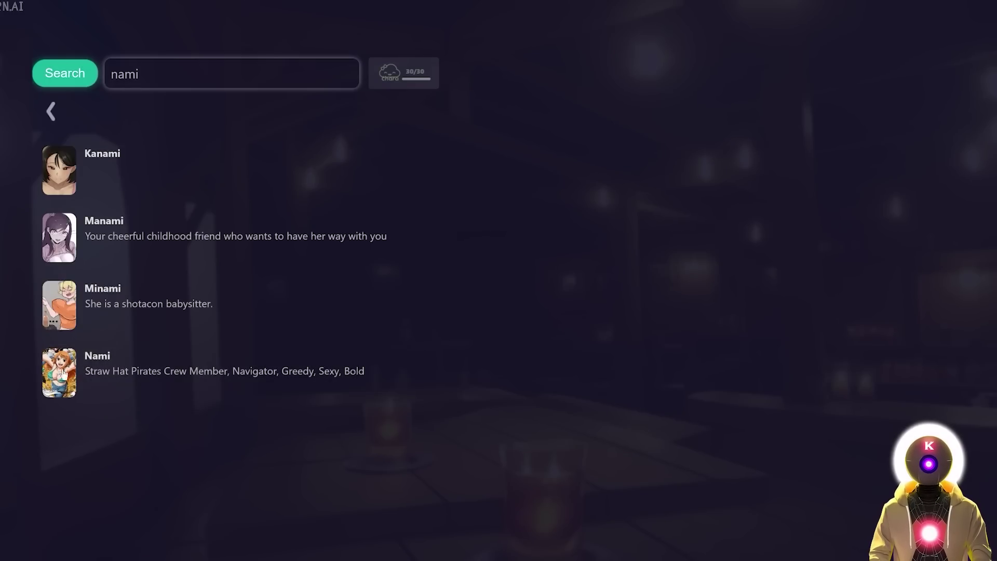
pyautogui.click(71, 374)
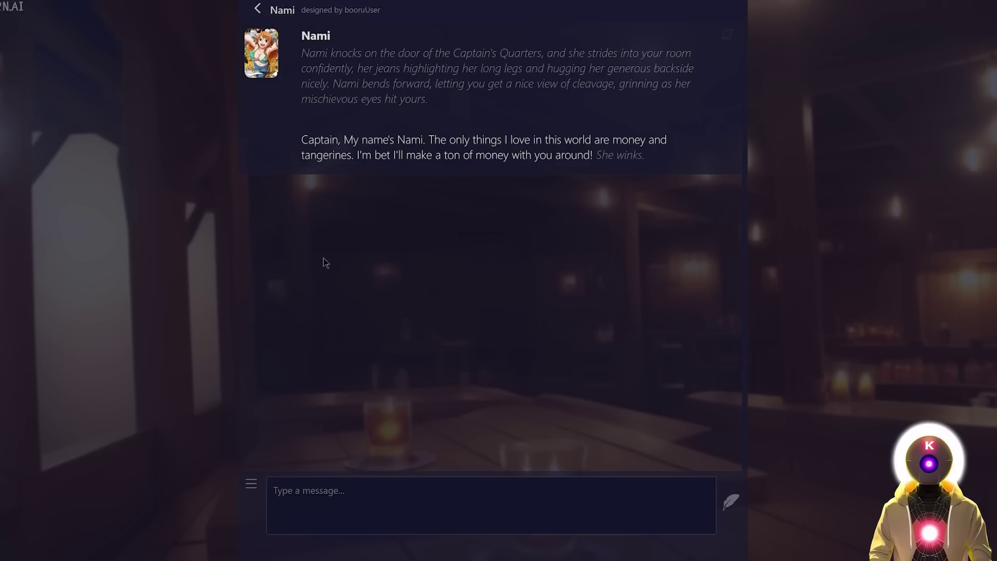